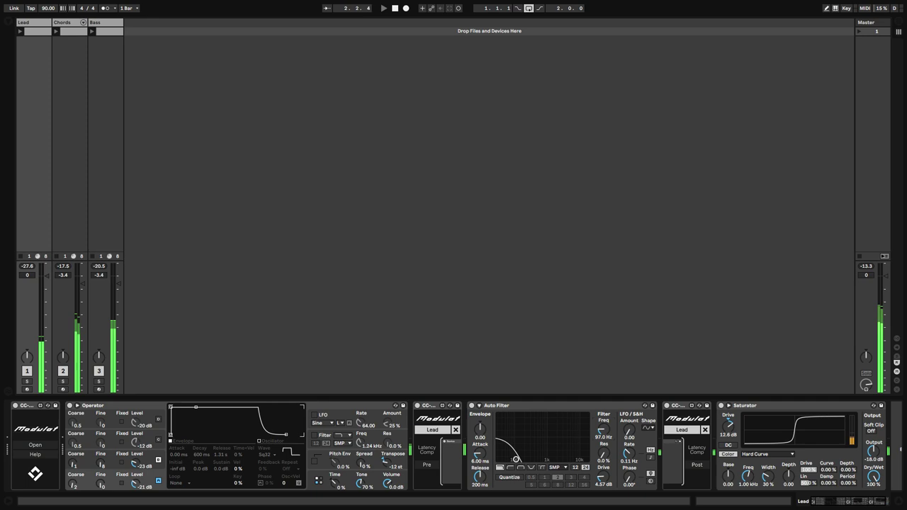
Step: During playback, shape the filter envelope: attack 86.1 ms, decay 160 ms with slope -0.25, sustain 0.40, release 335 ms with slope 0.30
left_click_drag(516, 460, 550, 459)
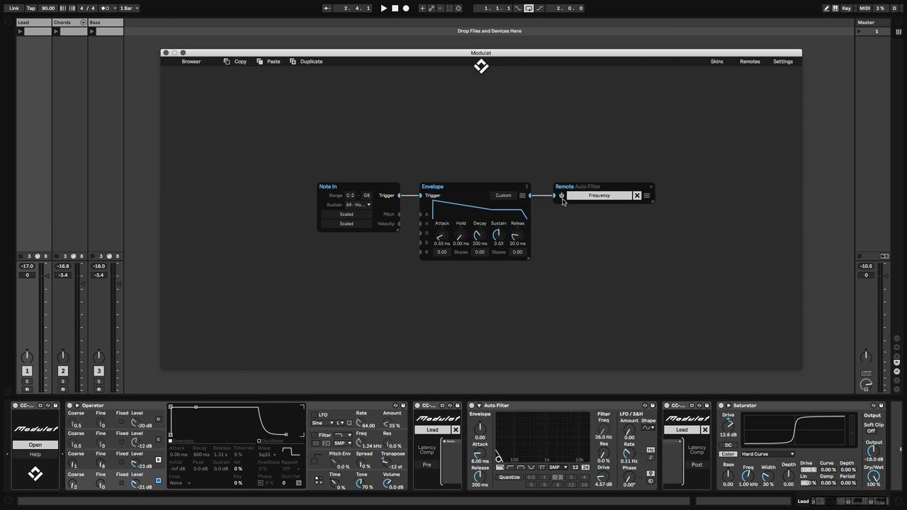
key("space")
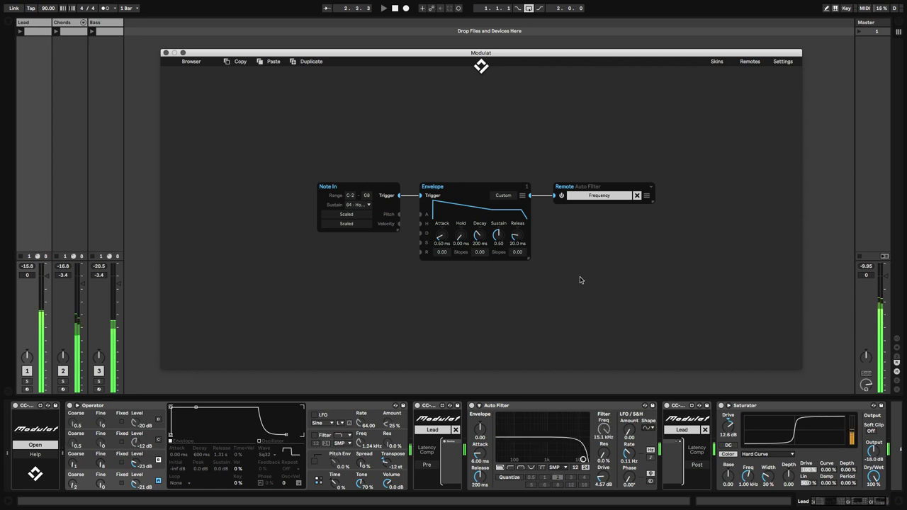
left_click_drag(481, 233, 513, 246)
scroll(498, 241, "down", 3)
scroll(515, 238, "up", 6)
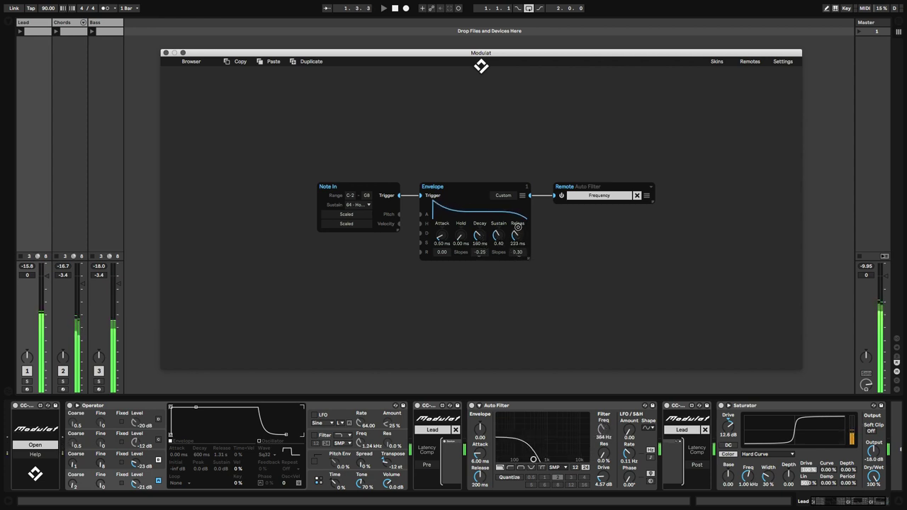
scroll(443, 239, "up", 5)
scroll(441, 225, "up", 4)
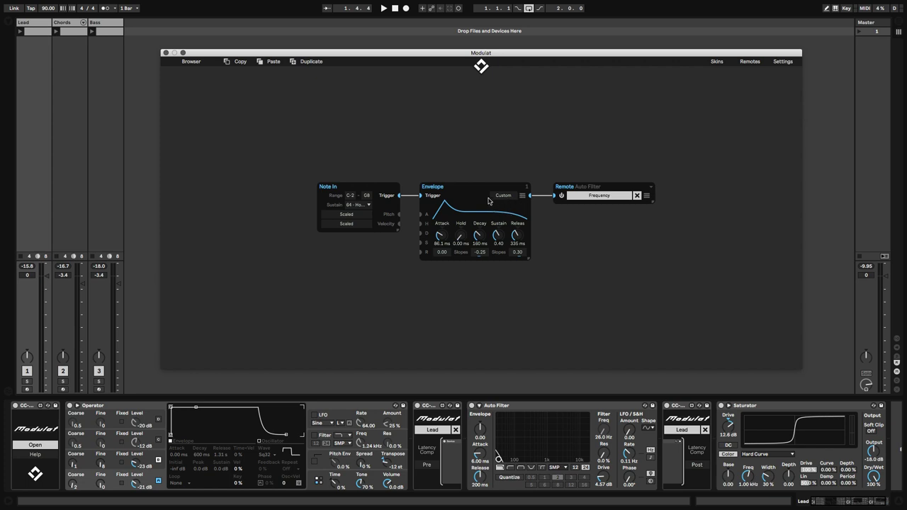
Step: Switch the Envelope module to Custom mode and remove its connection to the Auto Filter Frequency remote, moving the remote further away
left_click(508, 199)
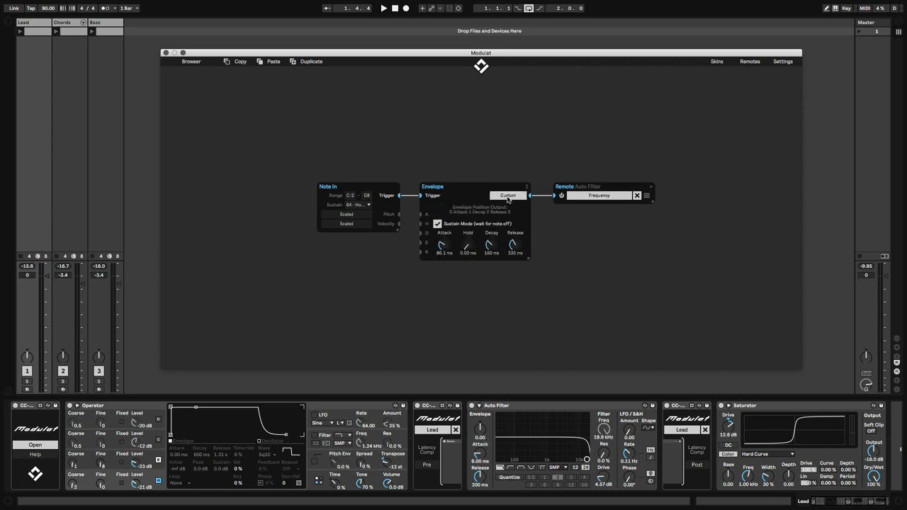
left_click_drag(578, 187, 633, 187)
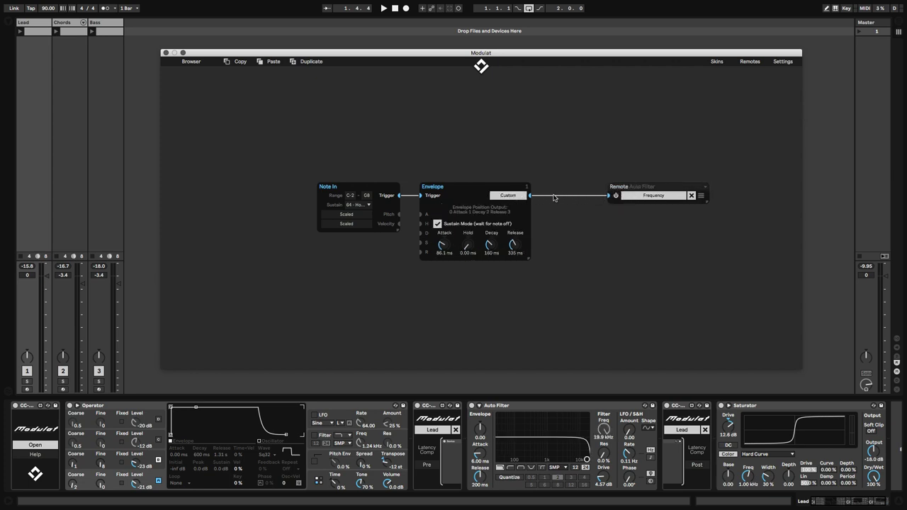
key("BackSpace")
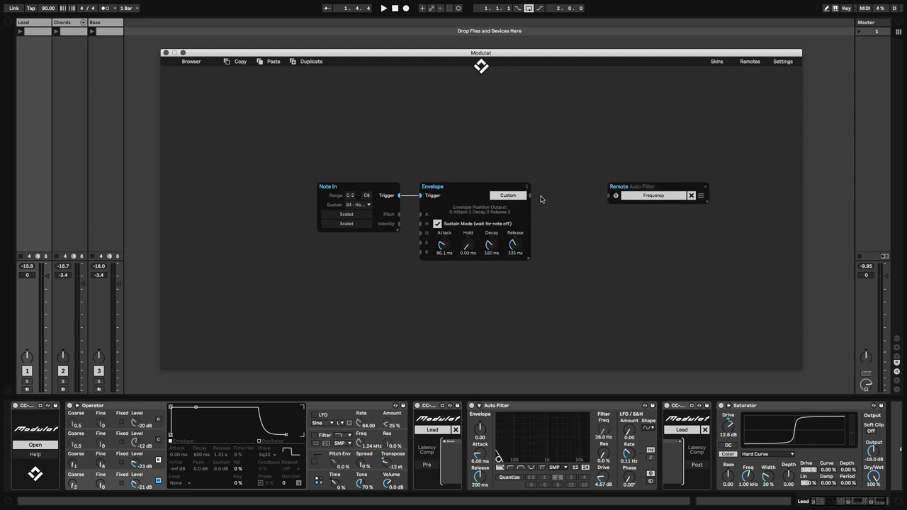
Step: Monitor the Envelope output in the scope during playback while setting attack to 37.3 ms, decay to 535 ms and release to 2.46 s
left_click(533, 196)
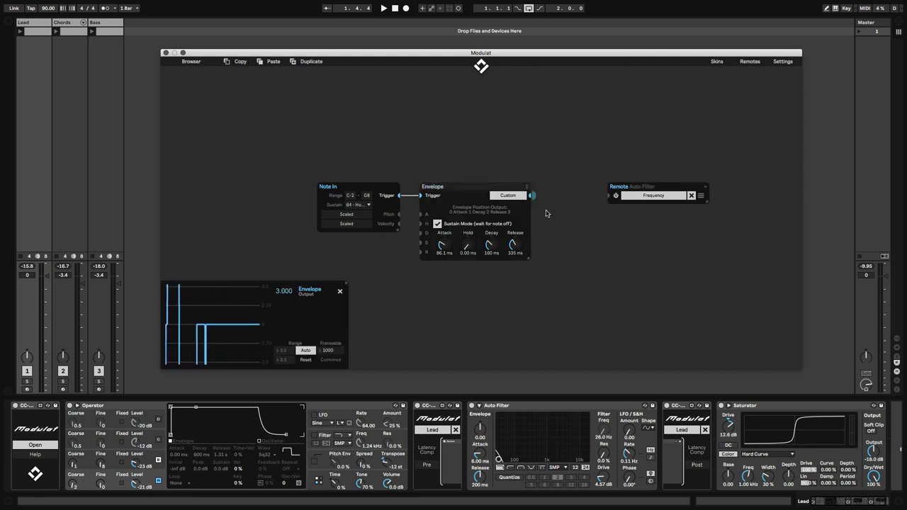
key("space")
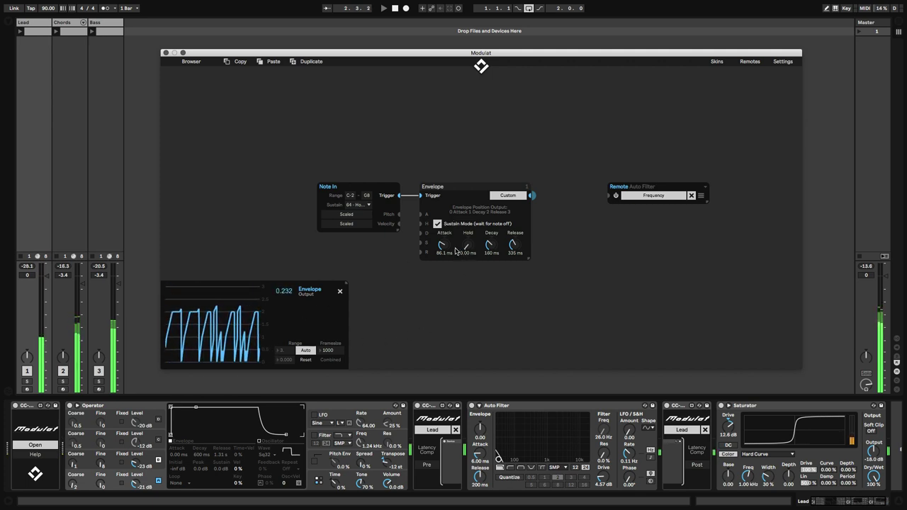
left_click_drag(446, 240, 448, 231)
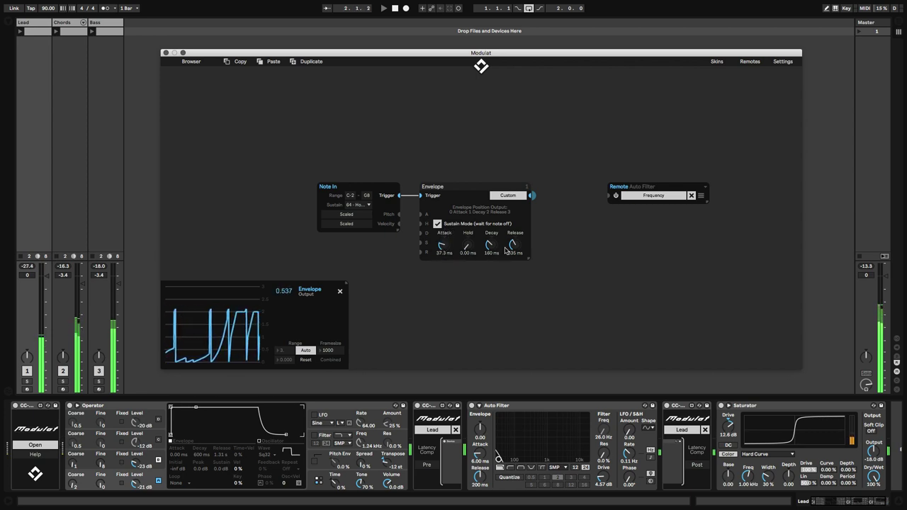
left_click_drag(513, 239, 490, 240)
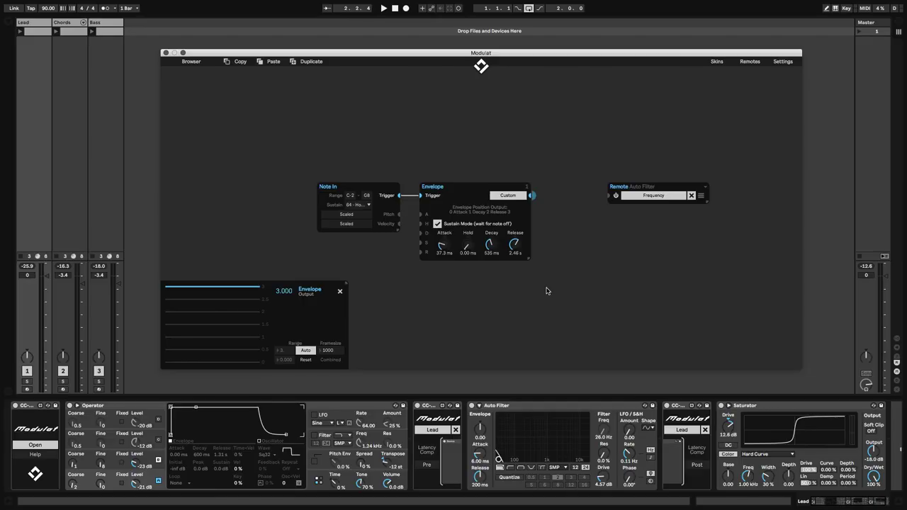
Step: Place the Function module between the Envelope and the Remote, and wire the Envelope output through it to the Frequency remote
scroll(545, 291, "up", 5)
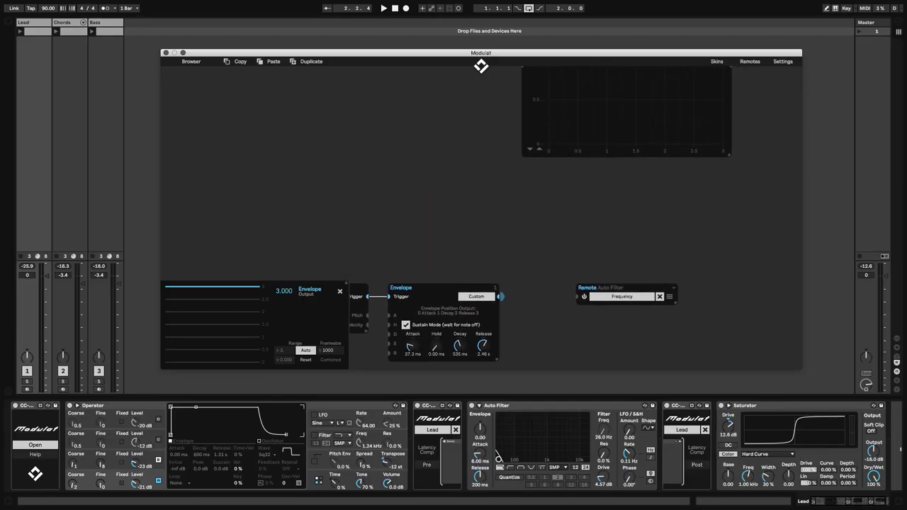
left_click_drag(549, 338, 733, 339)
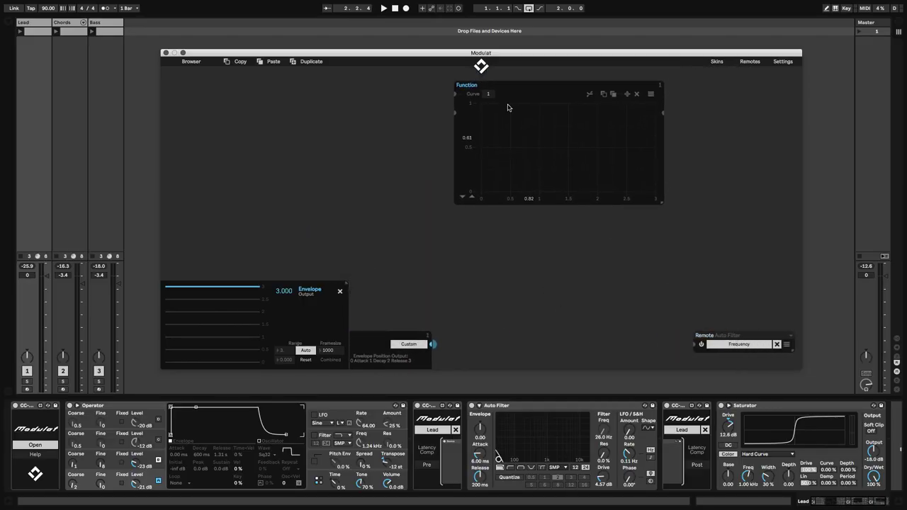
left_click_drag(500, 94, 499, 314)
scroll(498, 314, "down", 5)
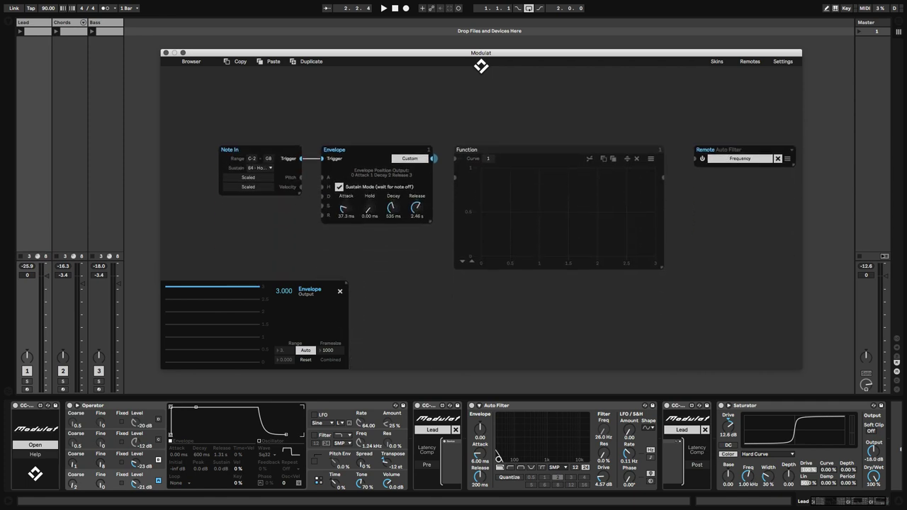
left_click_drag(431, 151, 452, 171)
left_click_drag(655, 176, 693, 152)
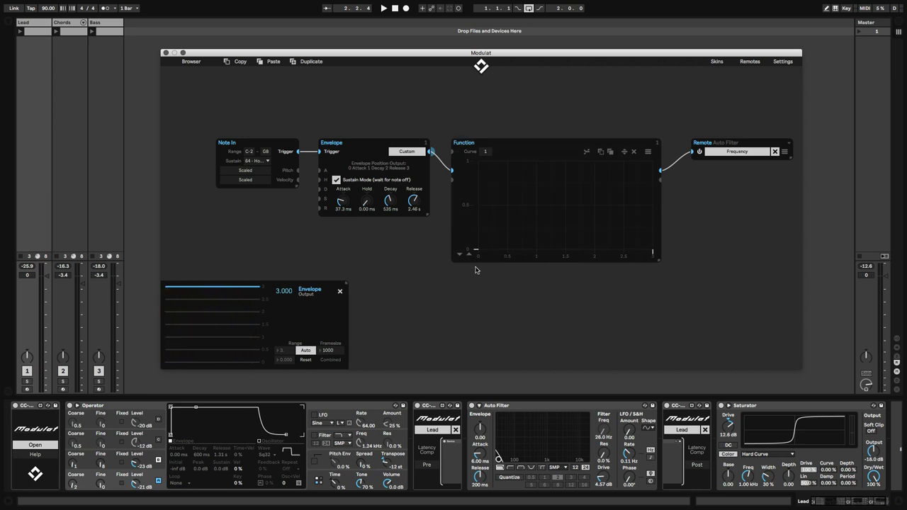
Step: During playback, draw a Function curve rising from 0 to 1 at position 1, curving to about 0.3 at 2, and ending at 0 at 3
key("space")
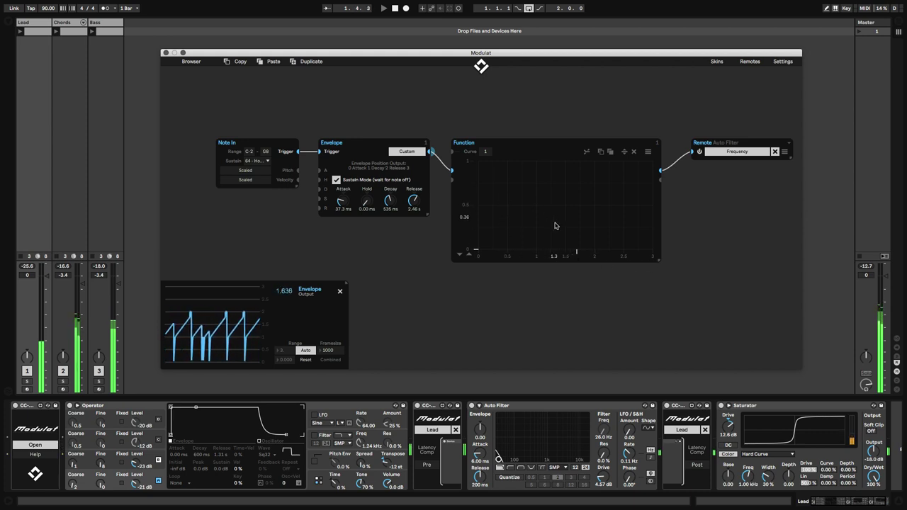
left_click_drag(500, 241, 479, 249)
left_click_drag(527, 221, 653, 249)
mouse_move(577, 204)
left_mouse_down()
mouse_move(577, 175)
mouse_move(578, 190)
left_mouse_up()
Step: Set the Envelope times to attack 0.50 ms, decay 200 ms and release 20.0 ms
double_click(411, 204)
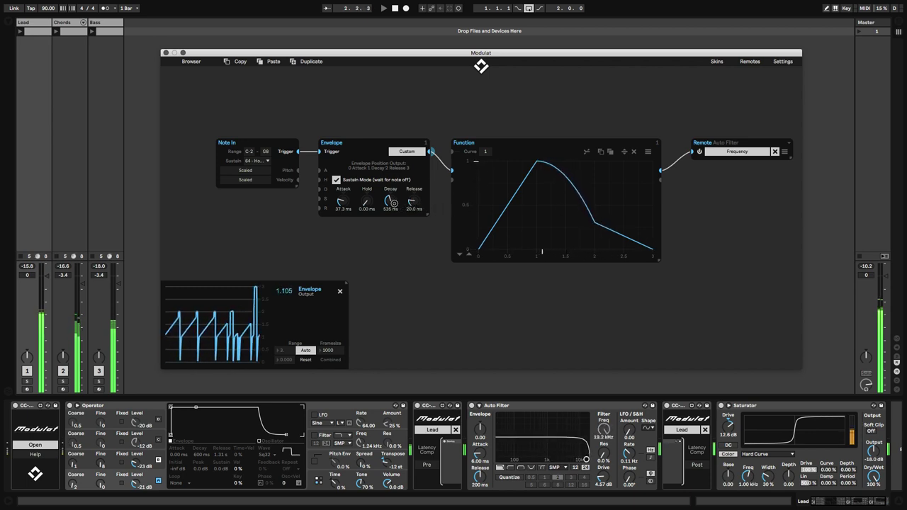
left_click_drag(342, 202, 342, 234)
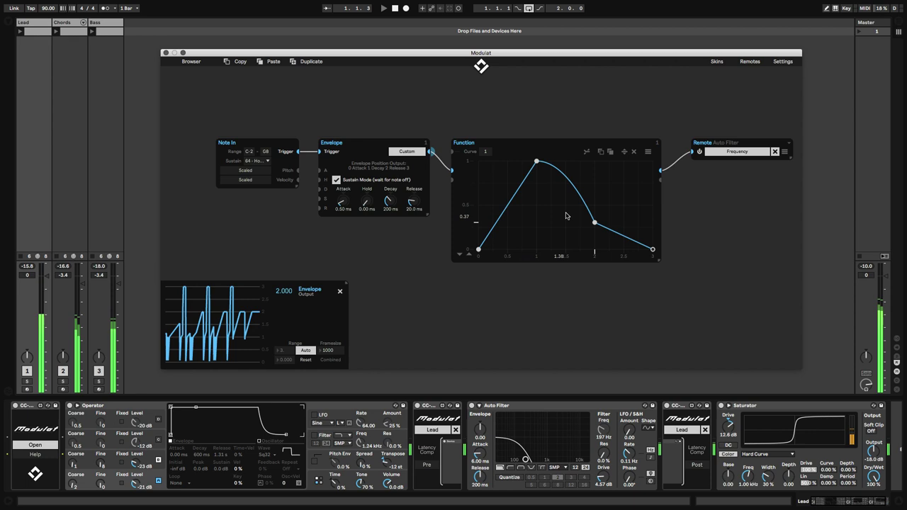
Step: Raise the Function's point at position 2 to about 0.65 and bend the attack, decay and release segments while trying different envelope times
left_click_drag(565, 215, 594, 192)
left_click_drag(389, 201, 389, 190)
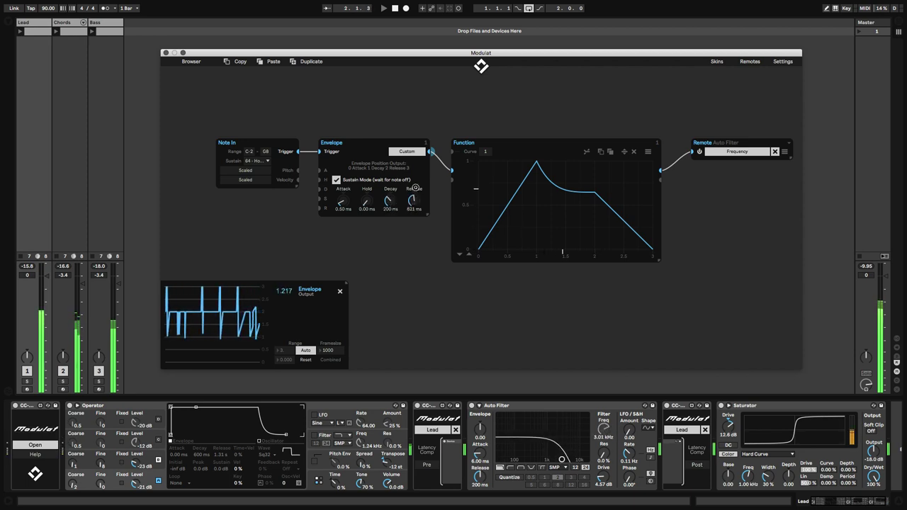
left_click_drag(610, 249, 609, 237)
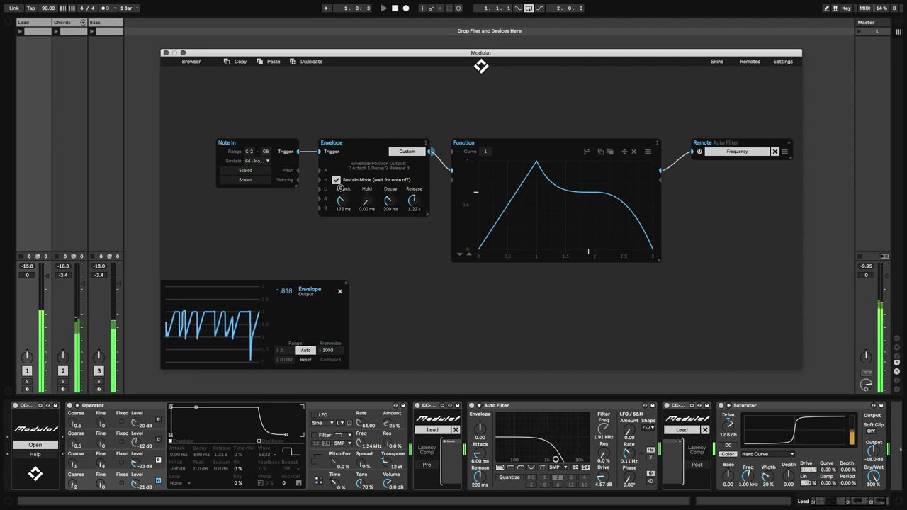
mouse_move(507, 206)
left_mouse_down()
mouse_move(508, 195)
mouse_move(507, 217)
mouse_move(507, 202)
left_mouse_up()
left_click_drag(562, 252, 595, 252)
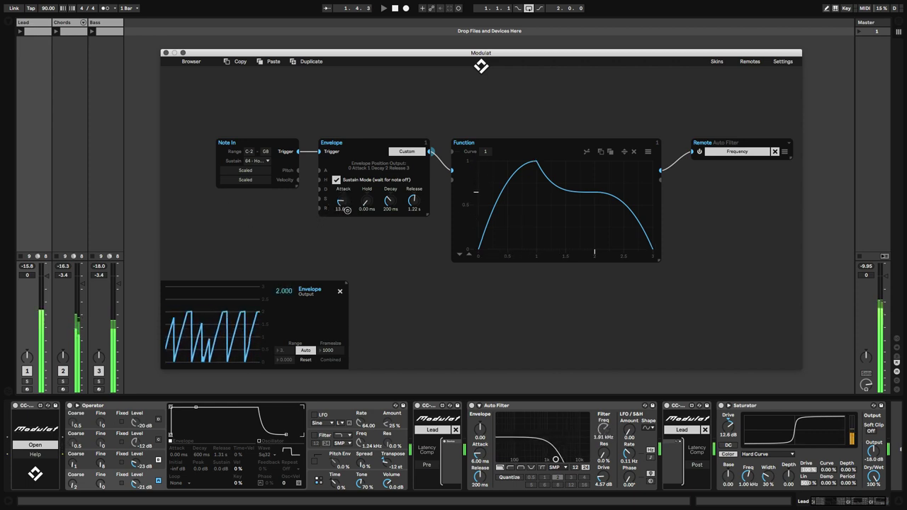
Step: Reset the Envelope's release to 20.0 ms and attack to 0.50 ms, and try playback with Sustain Mode off before restoring it
double_click(417, 201)
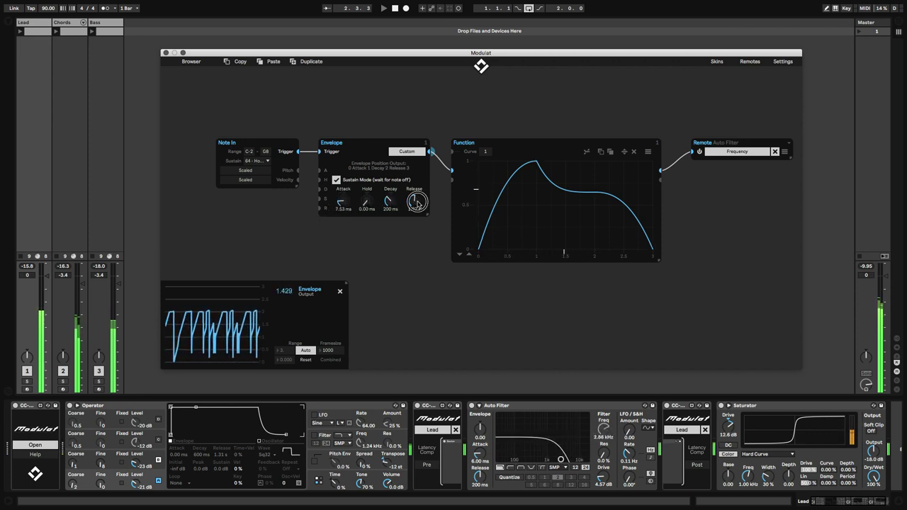
double_click(344, 200)
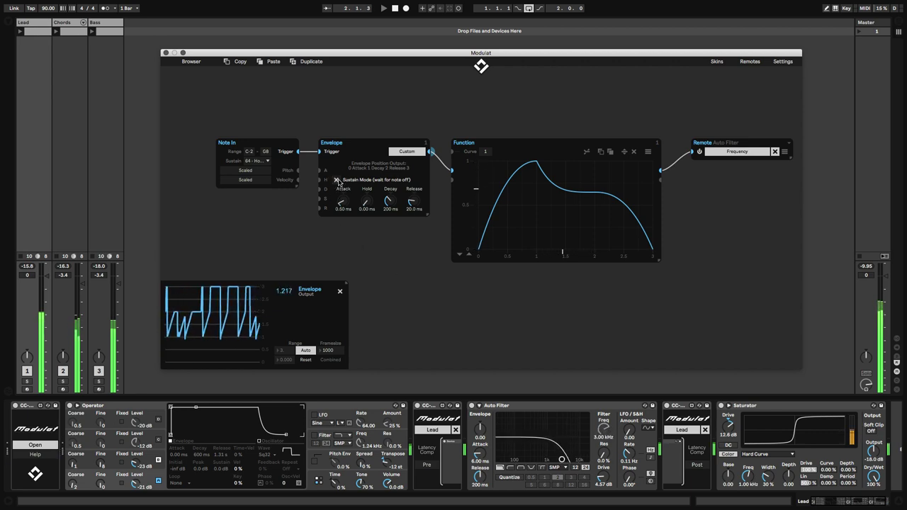
left_click(488, 323)
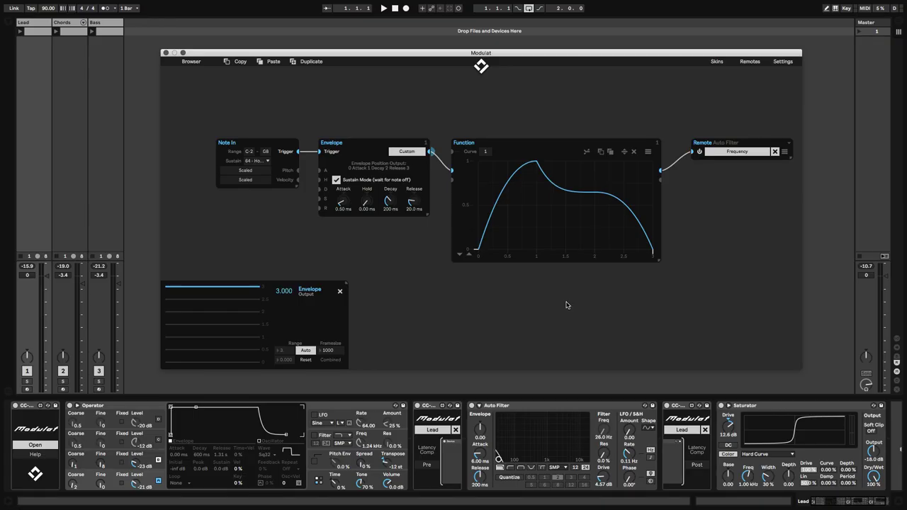
Step: Examine the Function module's quality, curve count, and input and output unit settings, and return to the curve view
left_click(648, 153)
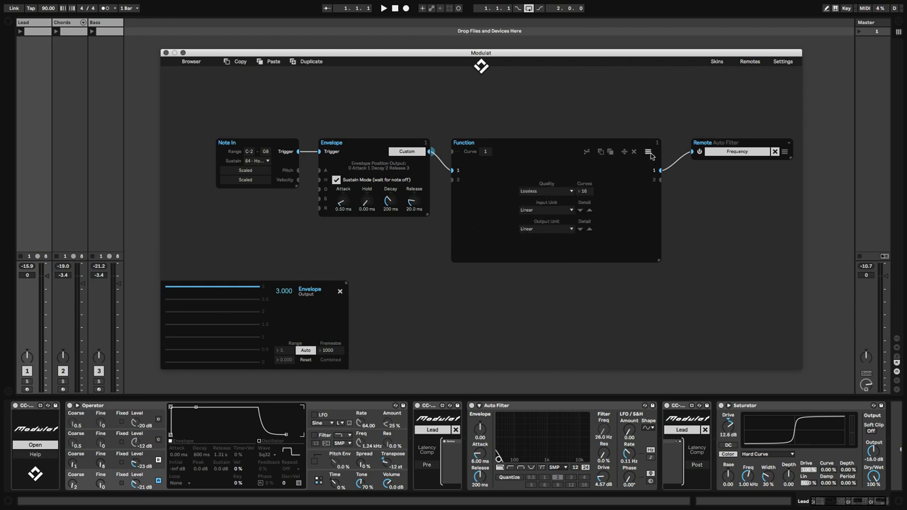
left_click(648, 152)
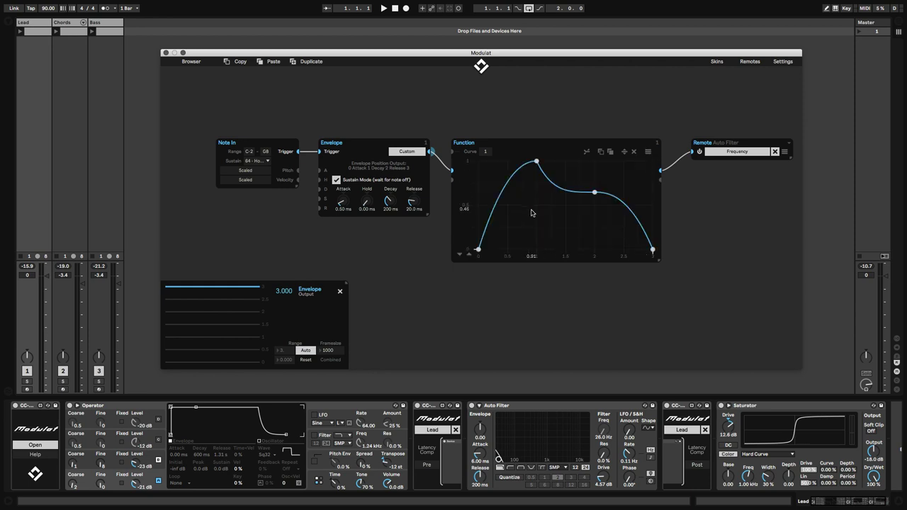
Step: Audition the Function's stored curves 3 and 4 during playback, select curve 4, and stop the transport
left_click_drag(489, 155, 491, 137)
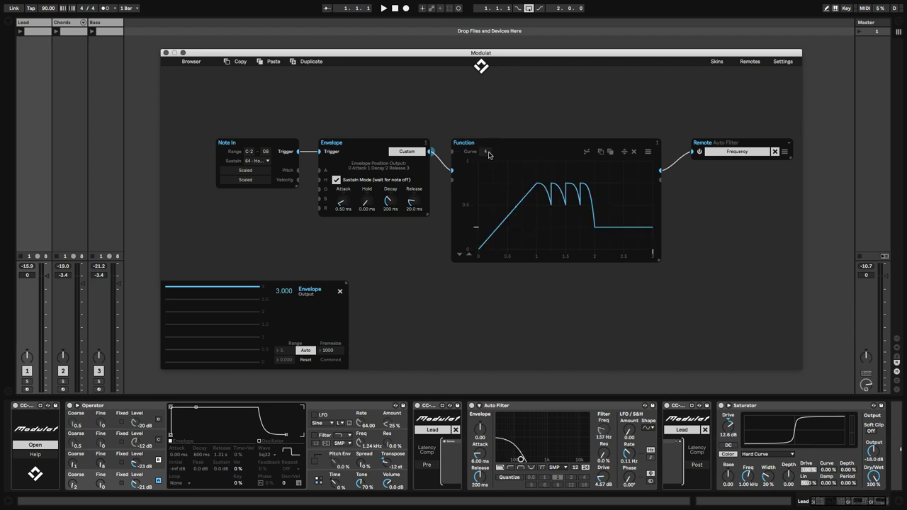
key("space")
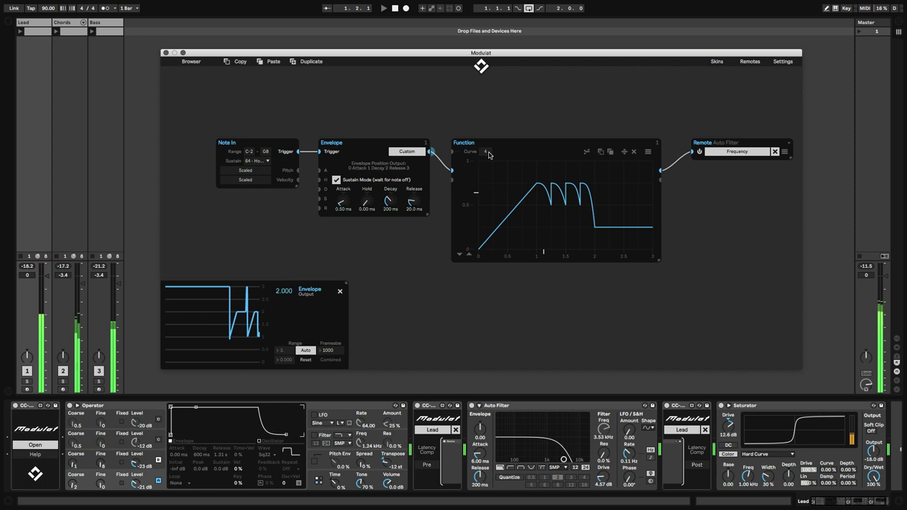
key("Down")
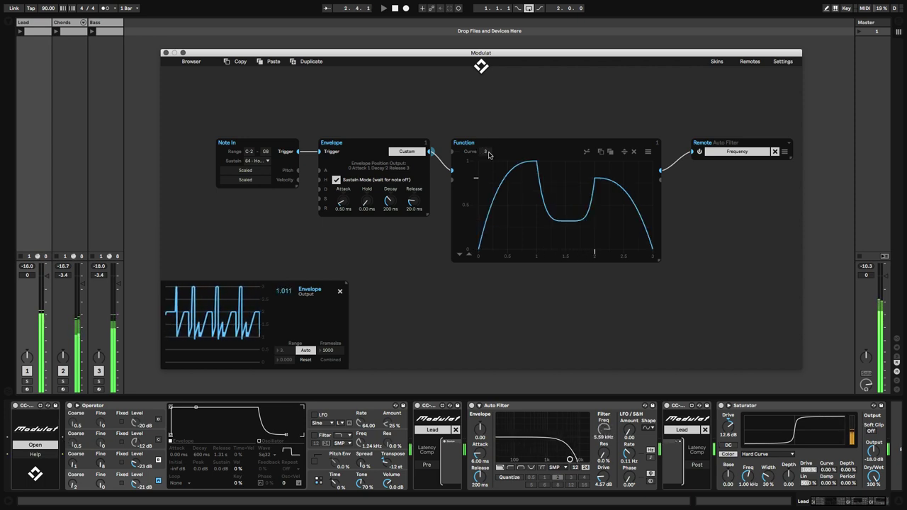
left_click_drag(488, 155, 488, 151)
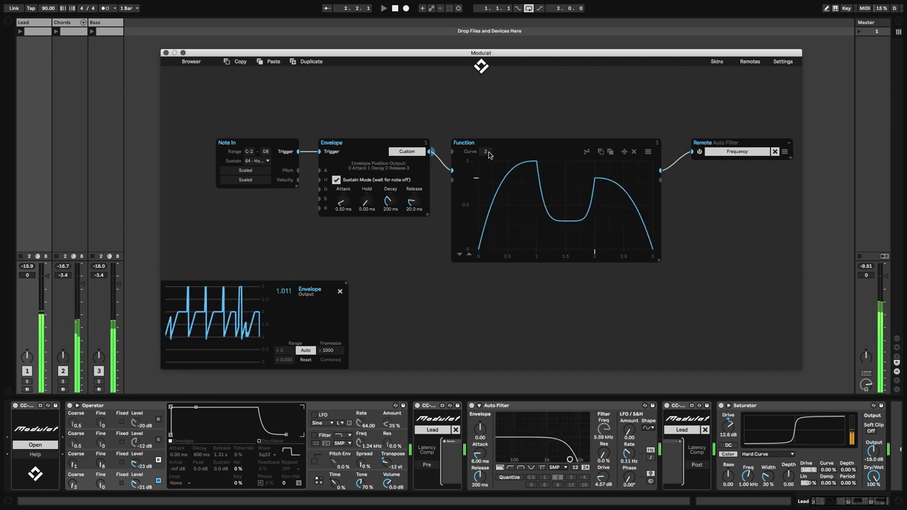
scroll(488, 155, "up", 1)
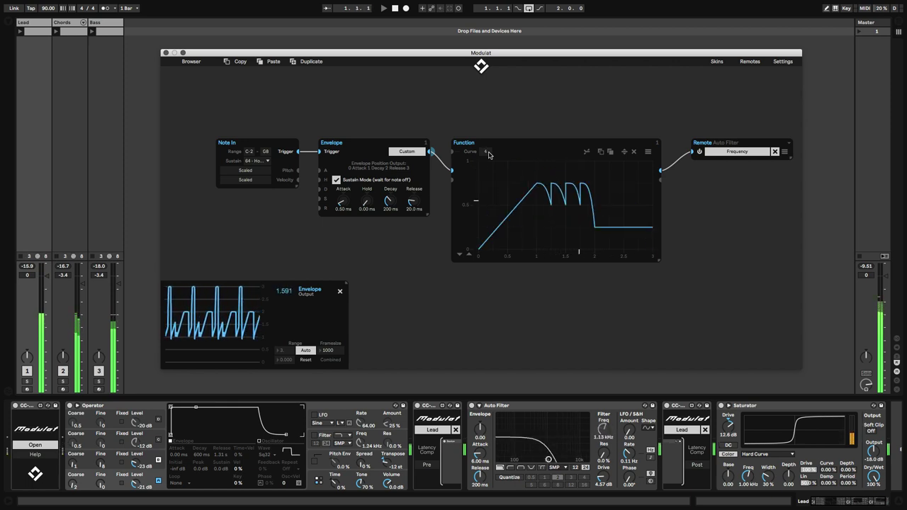
key("space")
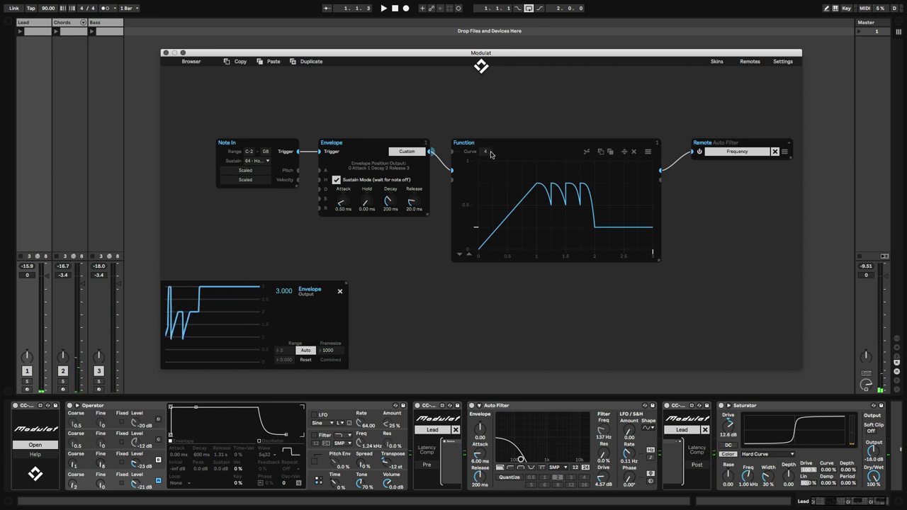
Step: Add a Noise module from the Generators group above the Envelope module
right_click(489, 154)
left_click(529, 140)
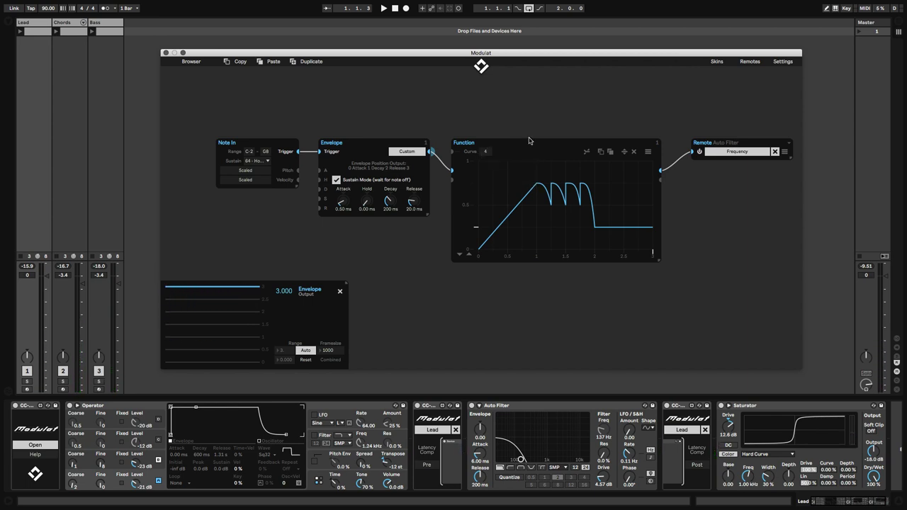
left_click(203, 67)
scroll(198, 189, "down", 5)
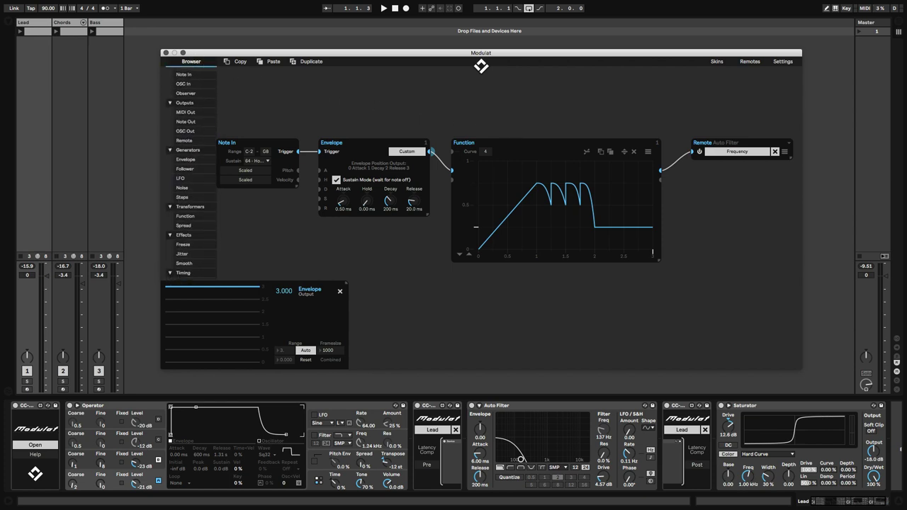
scroll(192, 177, "up", 4)
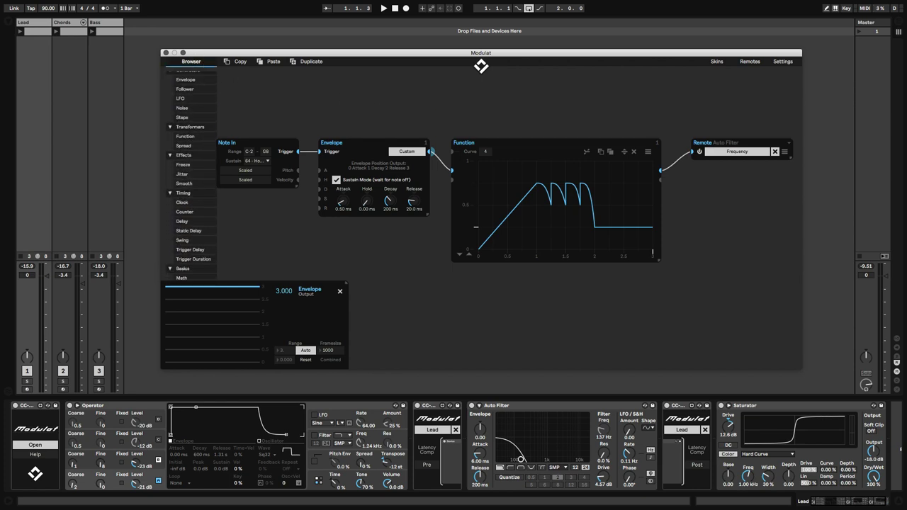
scroll(191, 177, "up", 2)
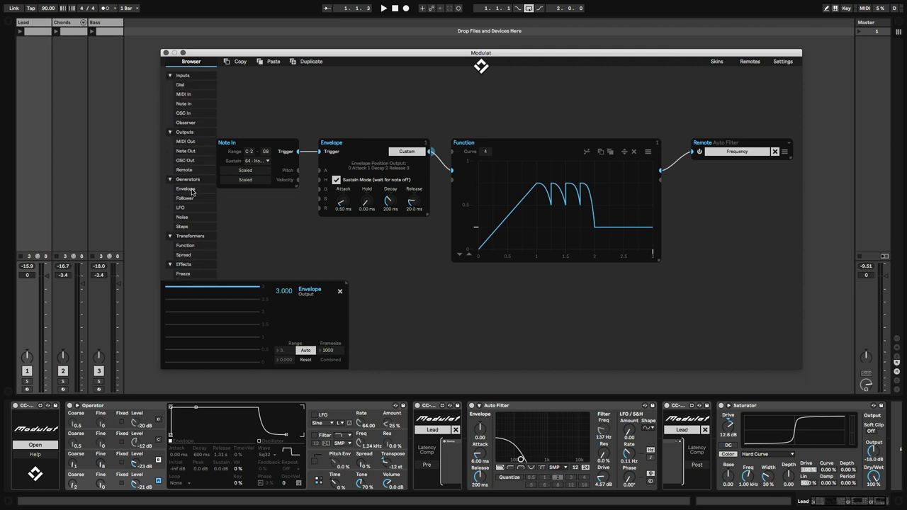
left_click_drag(189, 220, 386, 111)
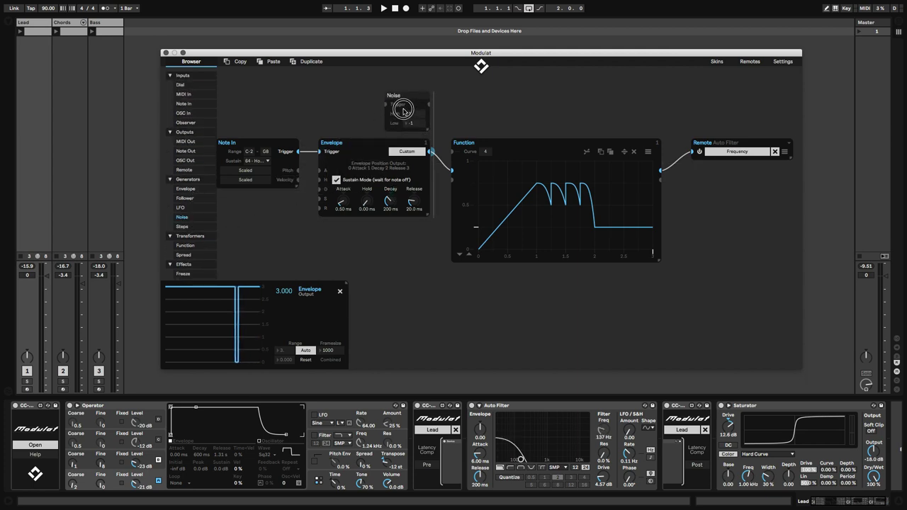
Step: Wire Noise between Note In's trigger and the Function's curve input, set High to 4 and Low to 1, and audition it
left_click(192, 63)
left_click_drag(300, 155, 451, 152)
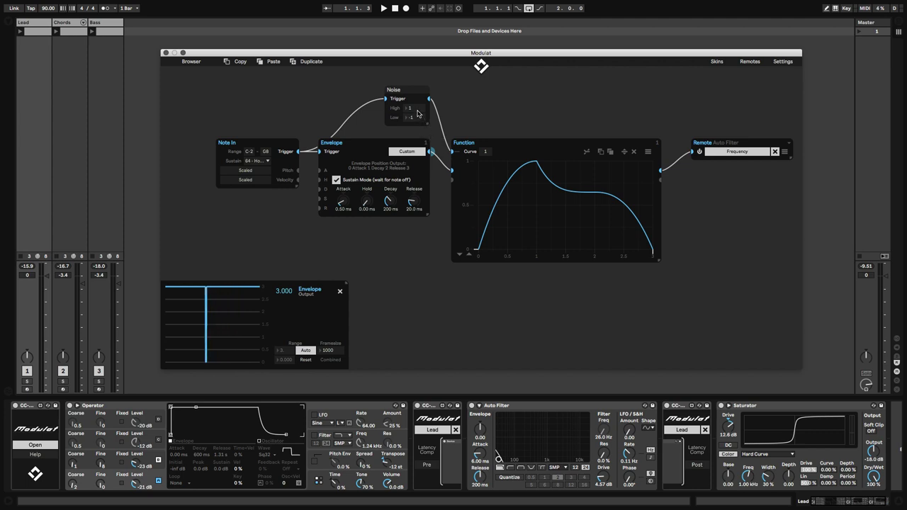
left_click_drag(417, 113, 418, 104)
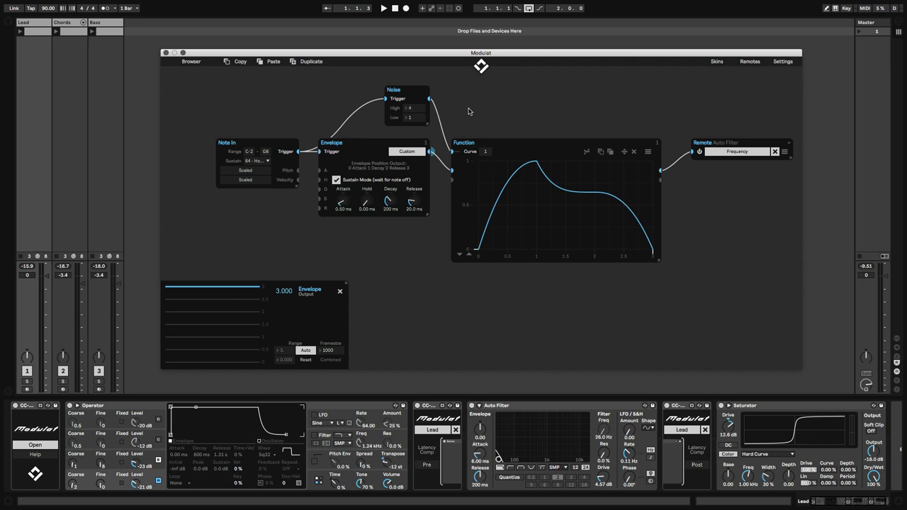
key("space")
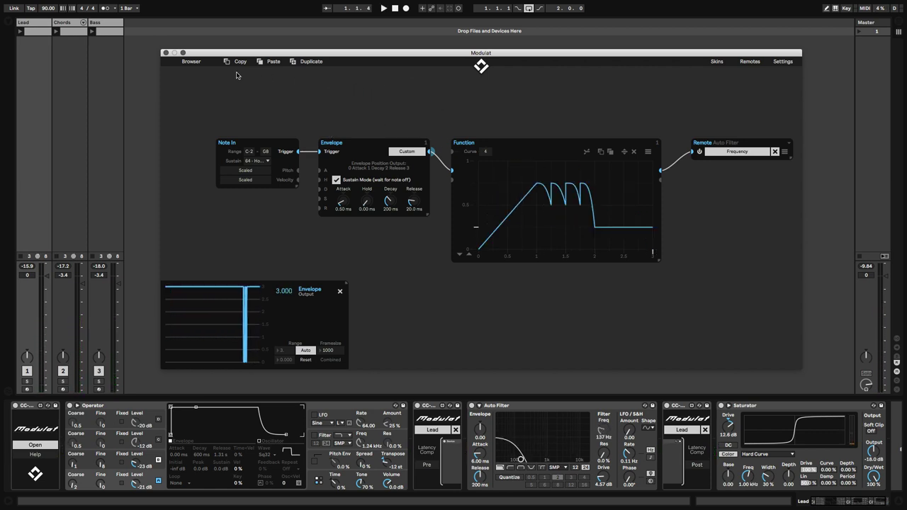
Step: Add a Counter module from the Timing group above the Envelope module
left_click(191, 62)
scroll(202, 209, "down", 1)
scroll(194, 217, "down", 5)
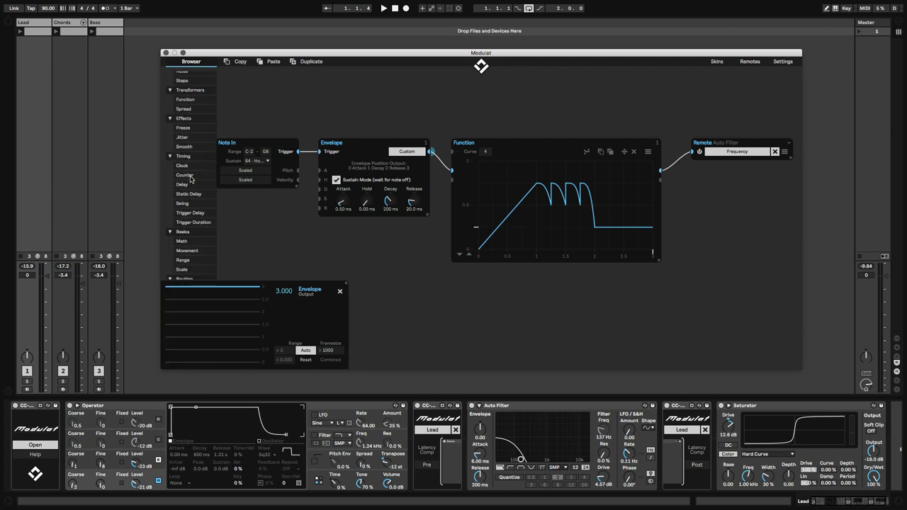
left_click_drag(191, 180, 355, 106)
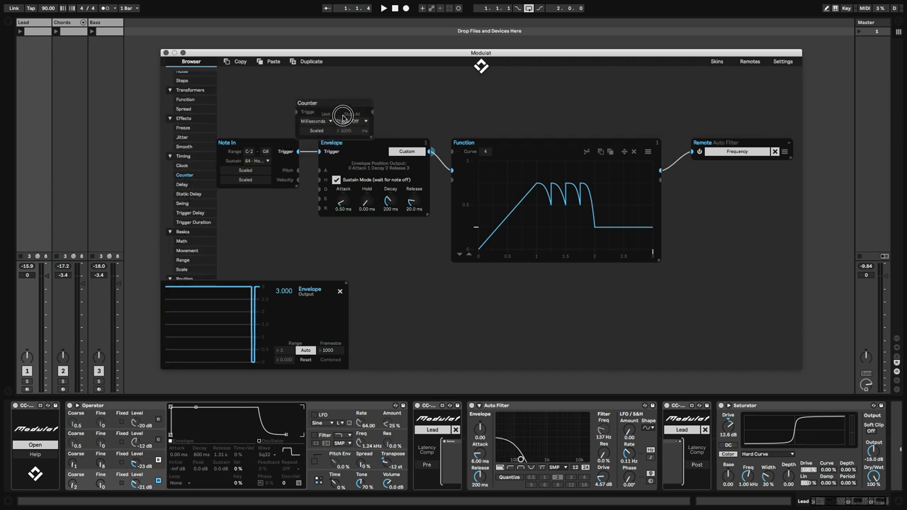
left_click(203, 64)
left_click_drag(437, 95, 432, 110)
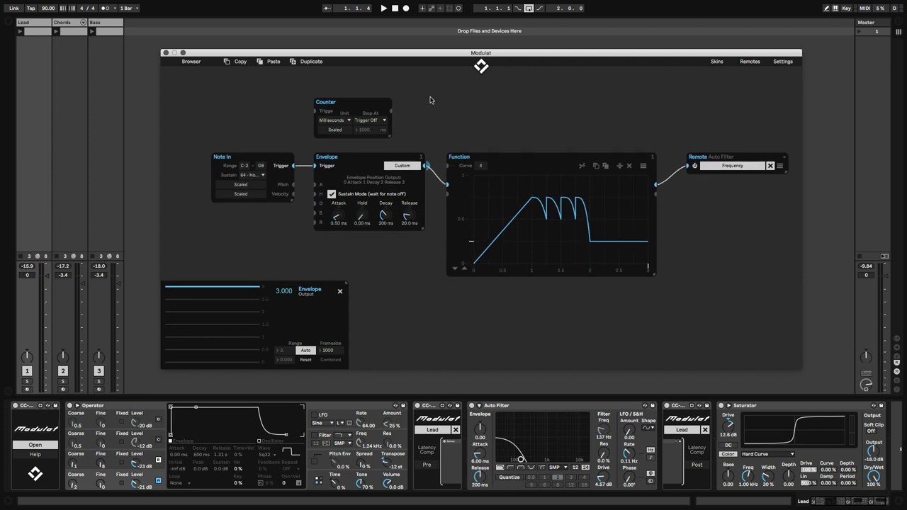
Step: Set the Counter's unit to Trigger Impulses and wire it between Note In's trigger and the Function's curve input
left_click(345, 125)
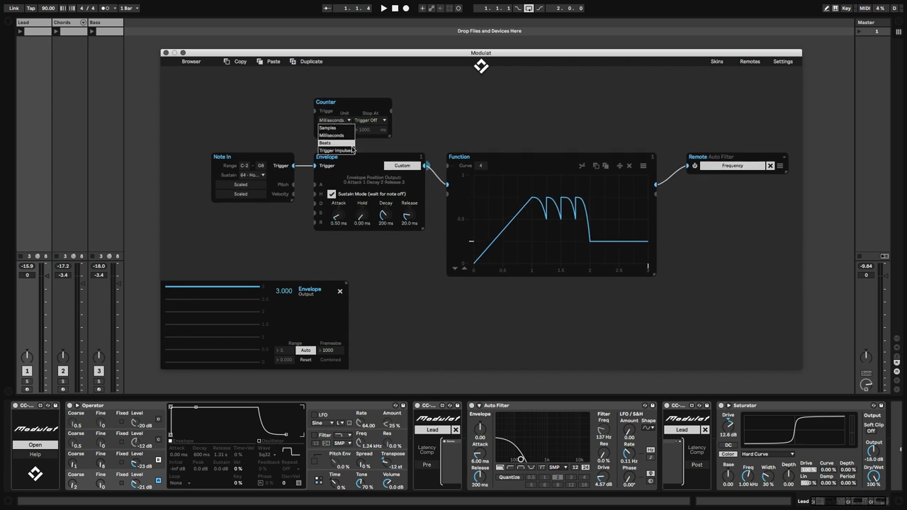
left_click(348, 151)
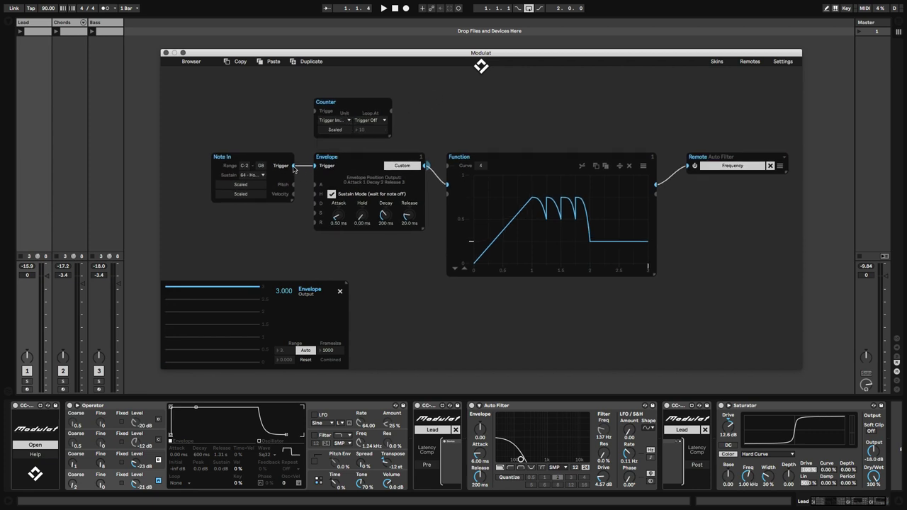
left_click_drag(294, 166, 316, 111)
left_click_drag(392, 111, 447, 166)
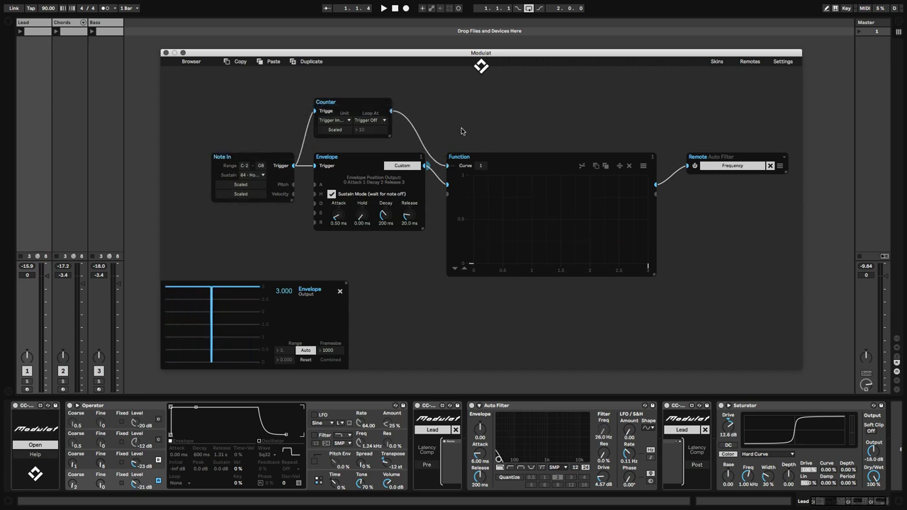
Step: Make the Counter loop at a custom value of 4 and start playback to hear the curves cycle
left_click(370, 120)
left_click(377, 136)
key("space")
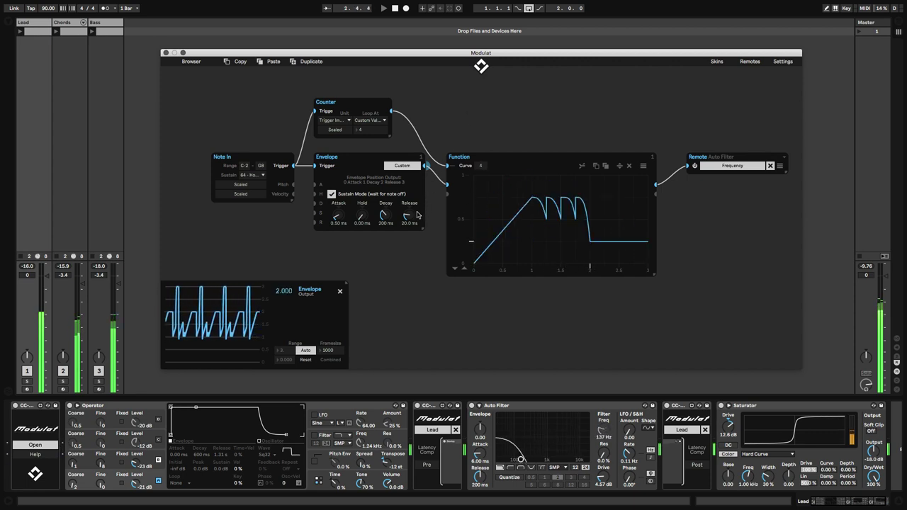
Step: Try different Envelope attack and release times during playback, ending at 30.0 ms attack and 20.0 ms release
left_click_drag(408, 216, 413, 211)
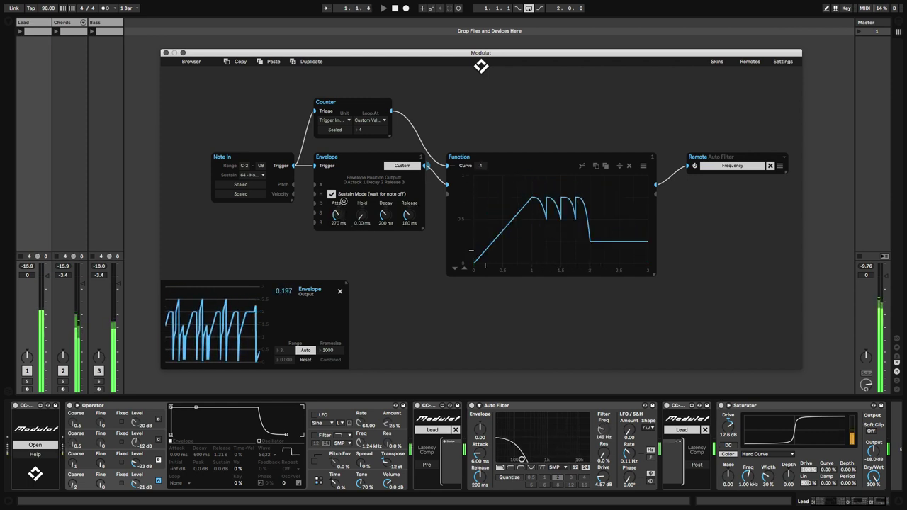
left_click_drag(344, 213, 361, 241)
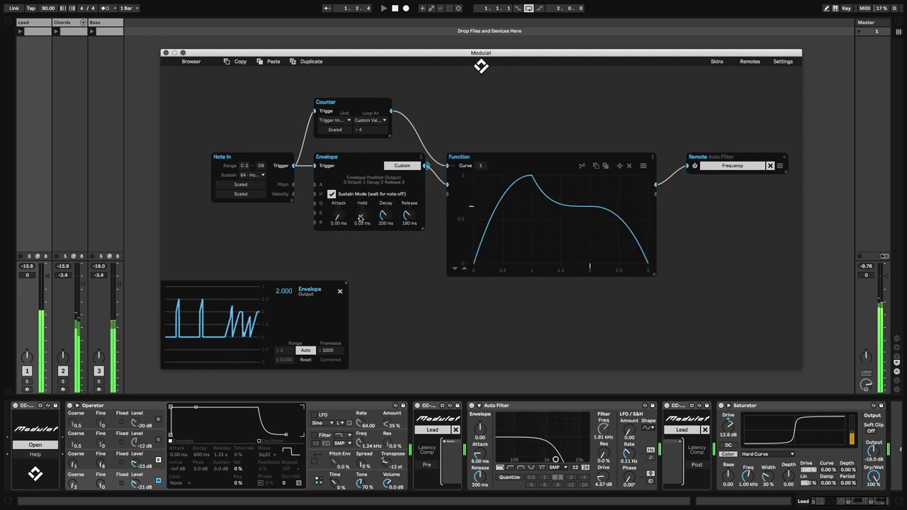
left_click_drag(407, 216, 367, 245)
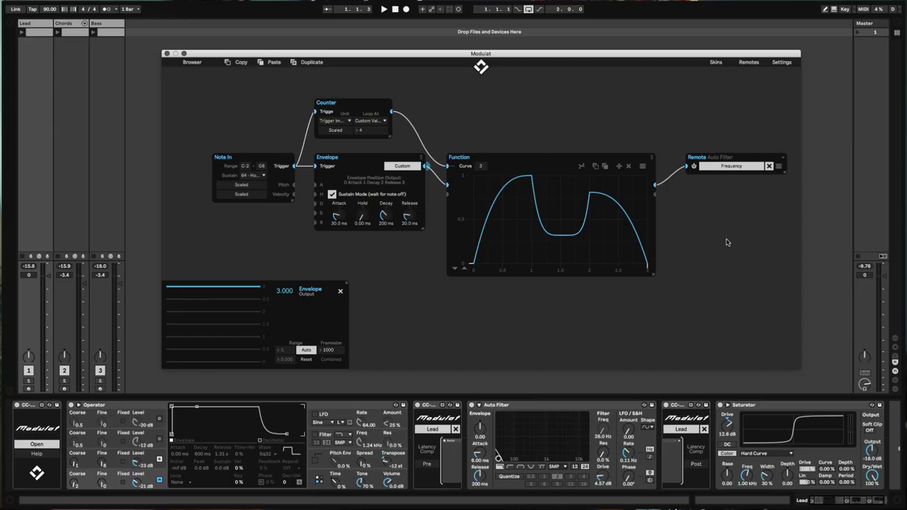
Step: Expand the Remote's scaling settings and, during playback without Sustain Mode, set the Envelope's attack to 0.00 ms, decay 160 ms and release 1.39 ms
left_click(779, 168)
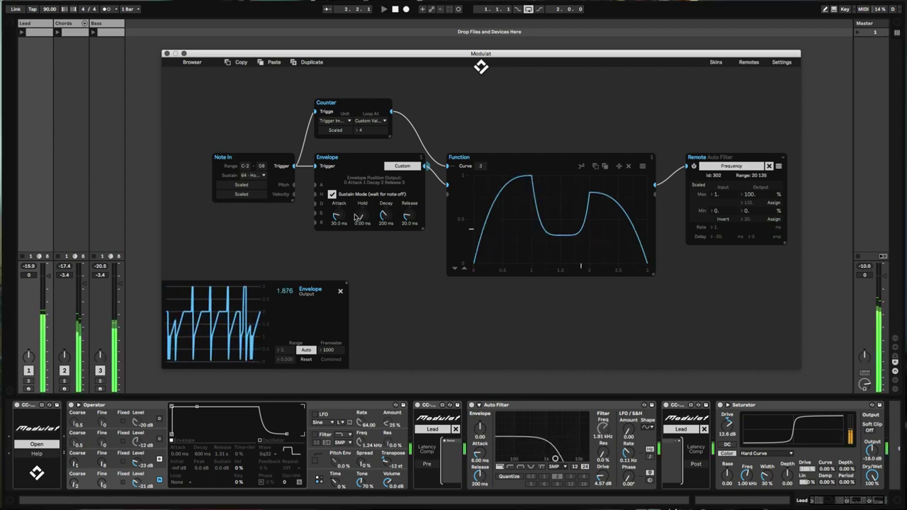
left_click_drag(338, 218, 338, 211)
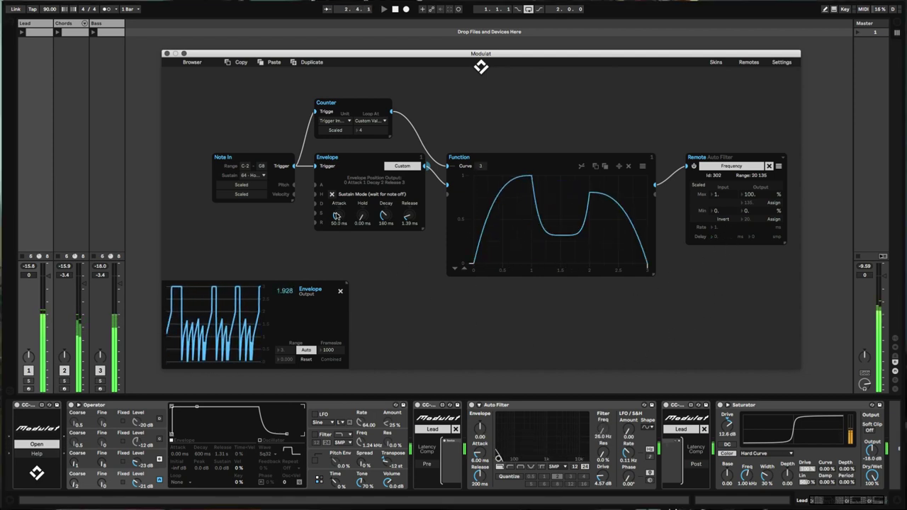
left_click_drag(337, 213, 337, 225)
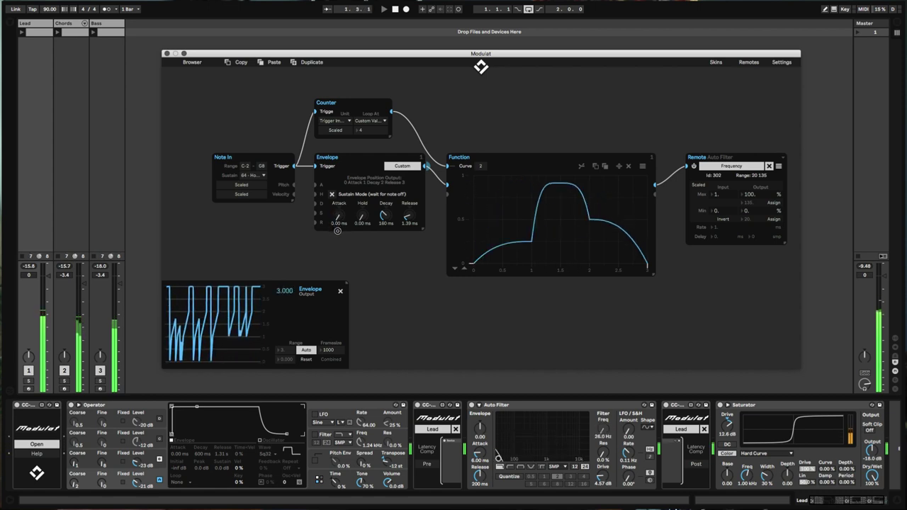